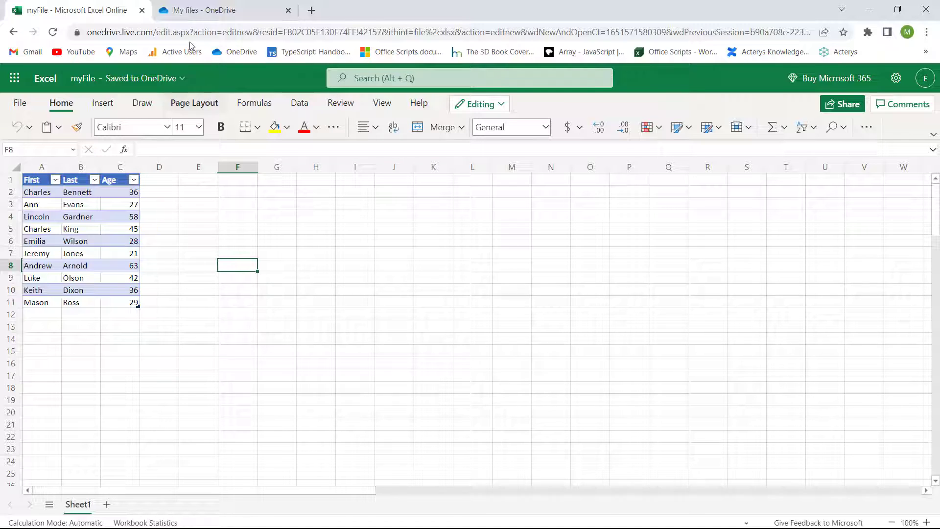
Show myFile.xlsx's OneDrive details: XLSX, created 5/3/2022 10:53 AM, in My files, 9.81 KB.
{"action": "left_click", "coordinate": [230, 11]}
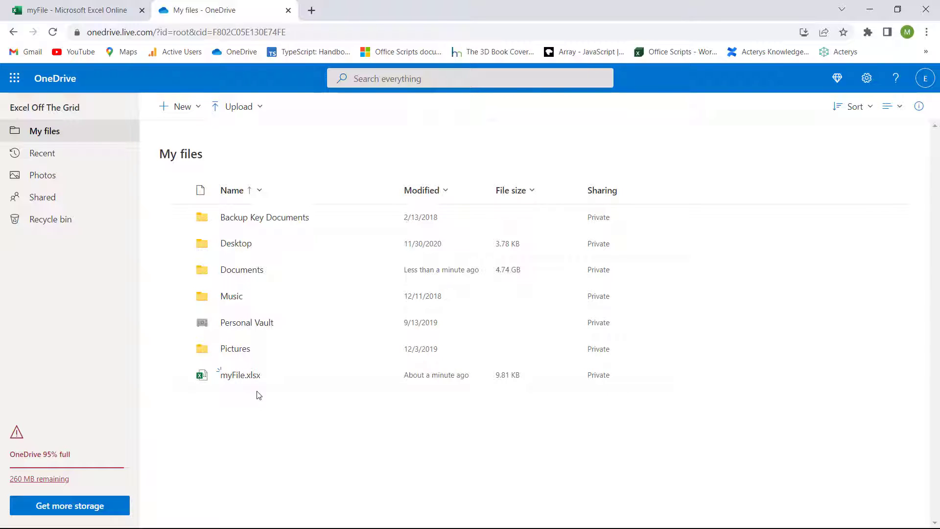
{"action": "left_click", "coordinate": [294, 385]}
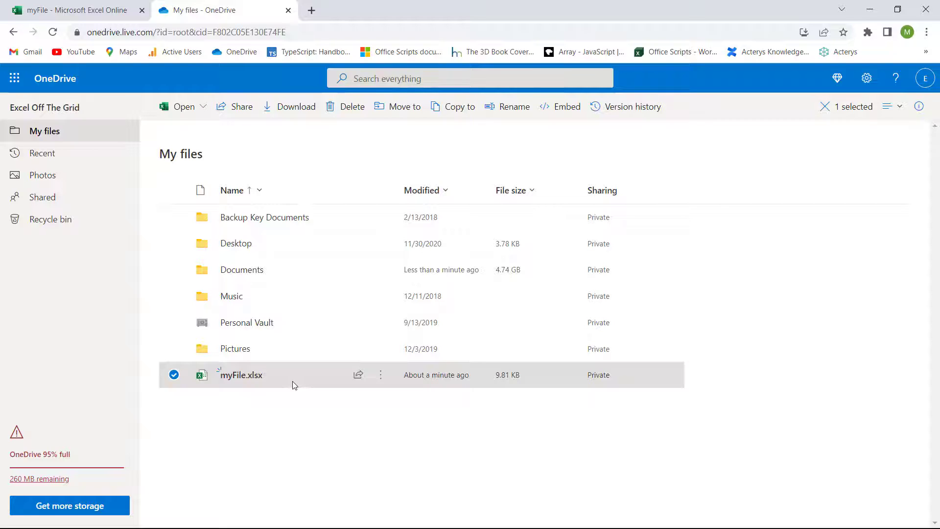
{"action": "left_click", "coordinate": [919, 106]}
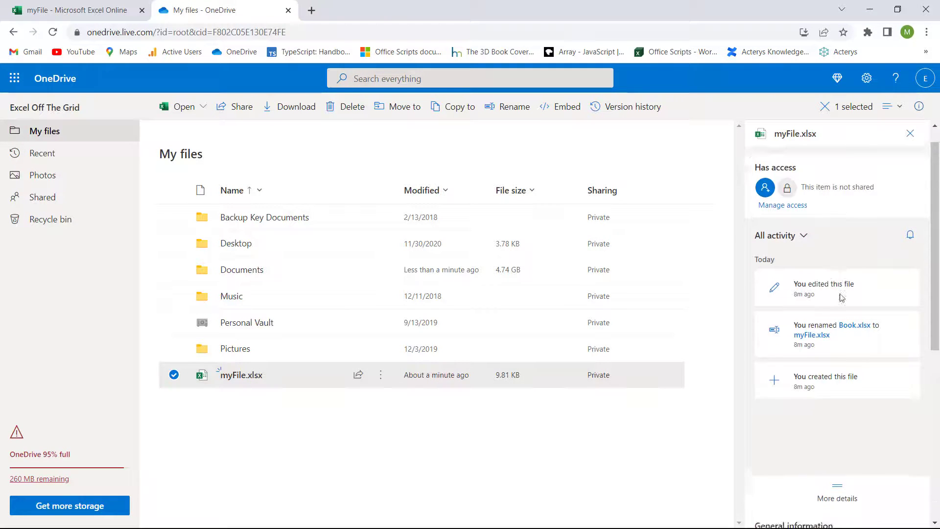
{"action": "scroll", "coordinate": [842, 297], "scroll_direction": "down", "scroll_amount": 6}
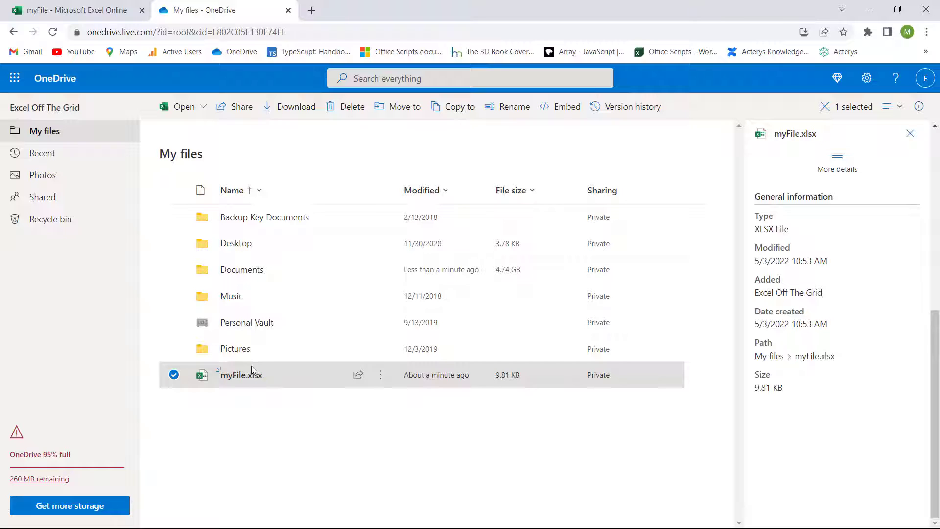
Generate myFile.xlsx's iframe embed code through Embed and select the code.
{"action": "left_click", "coordinate": [380, 378]}
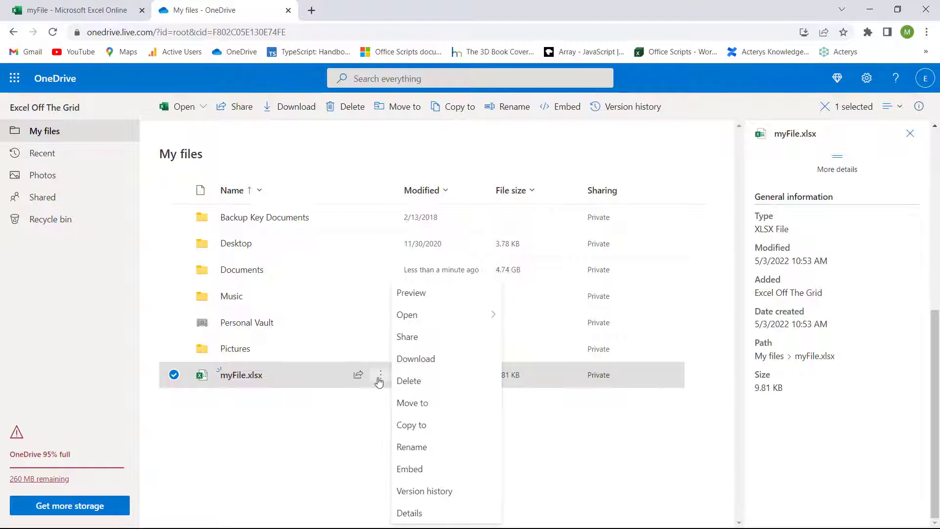
{"action": "left_click", "coordinate": [432, 471]}
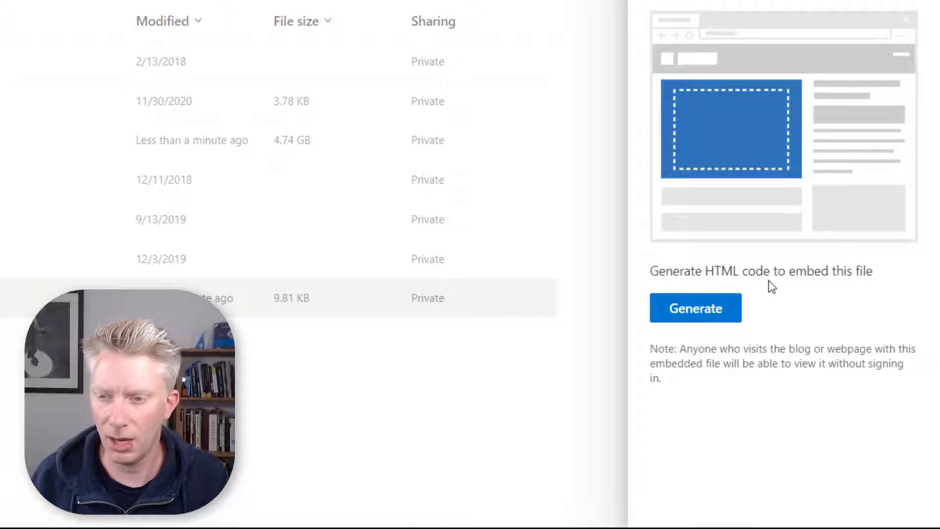
{"action": "left_click", "coordinate": [701, 311]}
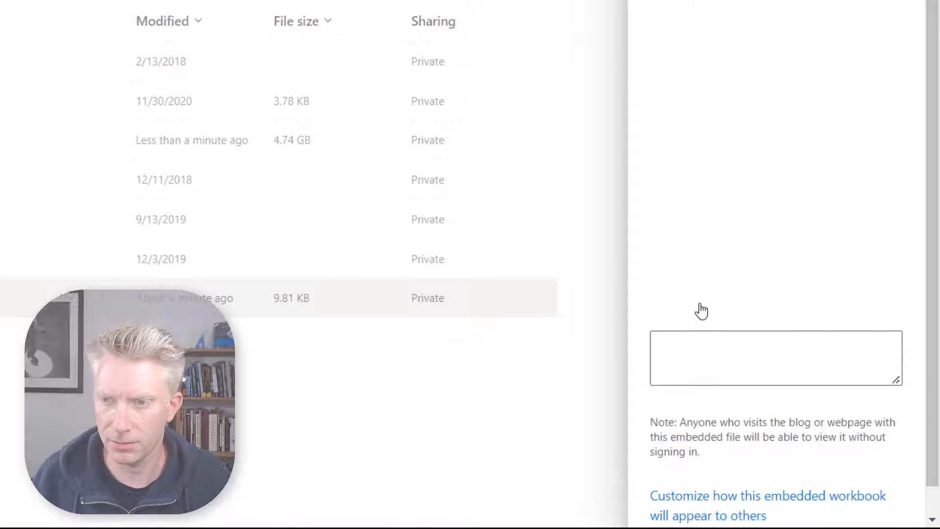
{"action": "left_click", "coordinate": [819, 441]}
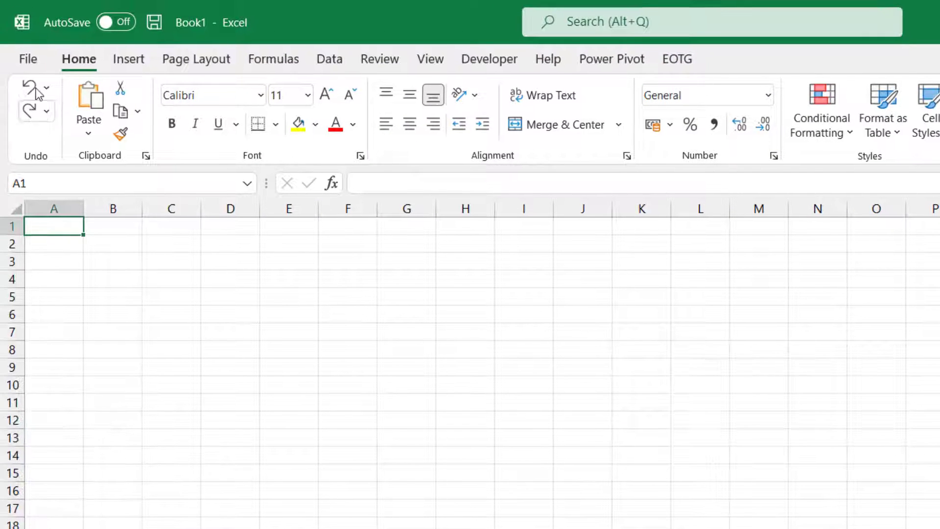
Paste the copied embed code into cell A2.
{"action": "left_click", "coordinate": [73, 246]}
{"action": "double_click", "coordinate": [74, 245]}
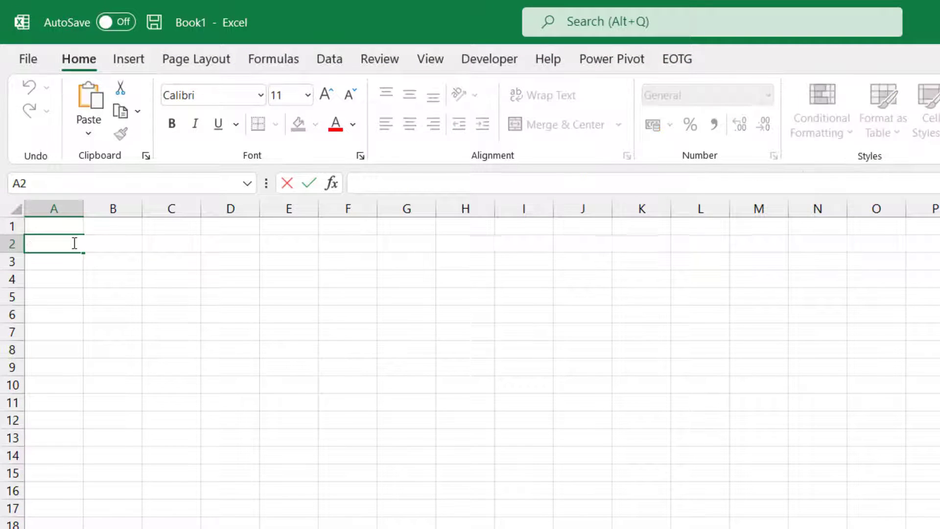
{"action": "key", "text": "ctrl+v"}
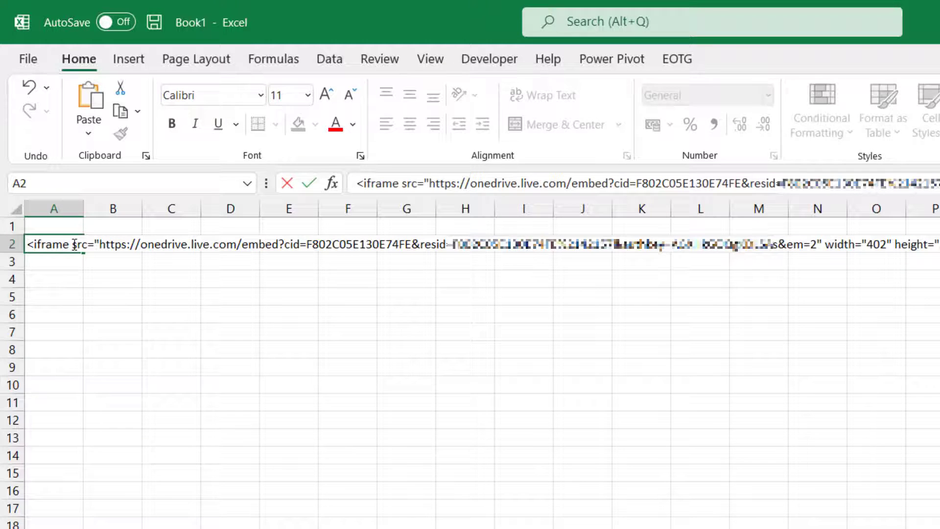
{"action": "left_click", "coordinate": [80, 263]}
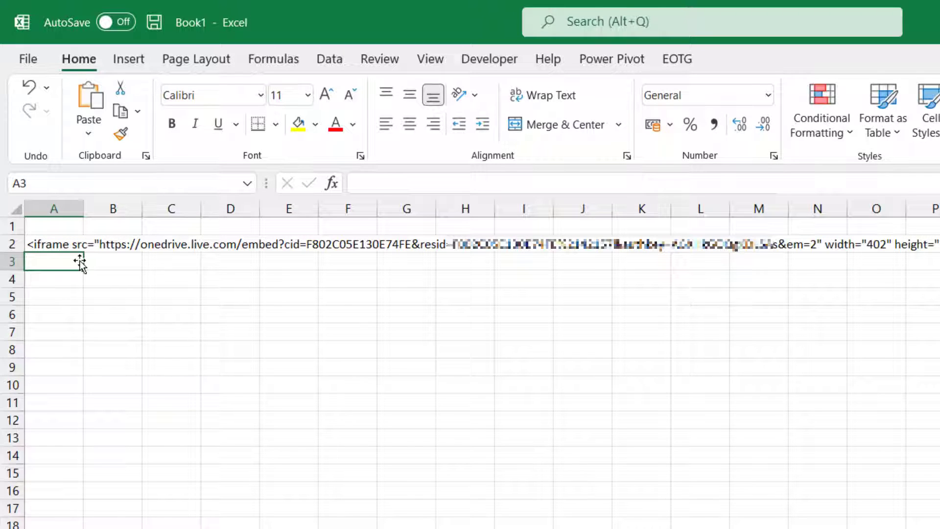
Strip the leading iframe tag and the trailing attributes after &em=2 from A2's code.
{"action": "left_click", "coordinate": [103, 244]}
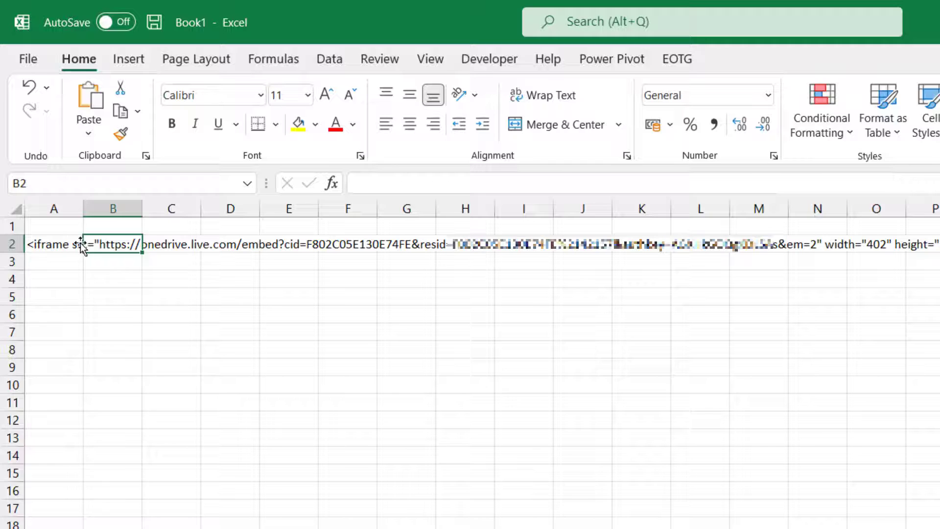
{"action": "double_click", "coordinate": [70, 243]}
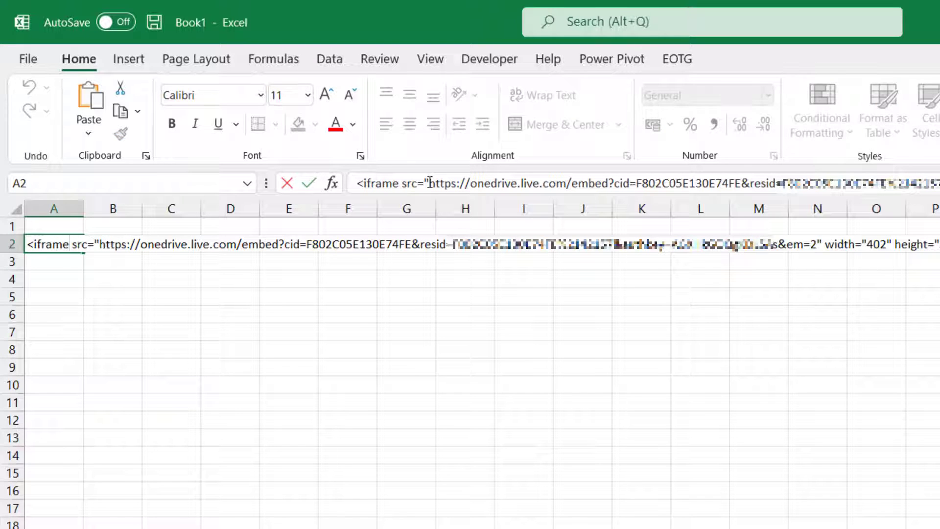
{"action": "left_click_drag", "start_coordinate": [427, 181], "coordinate": [359, 185]}
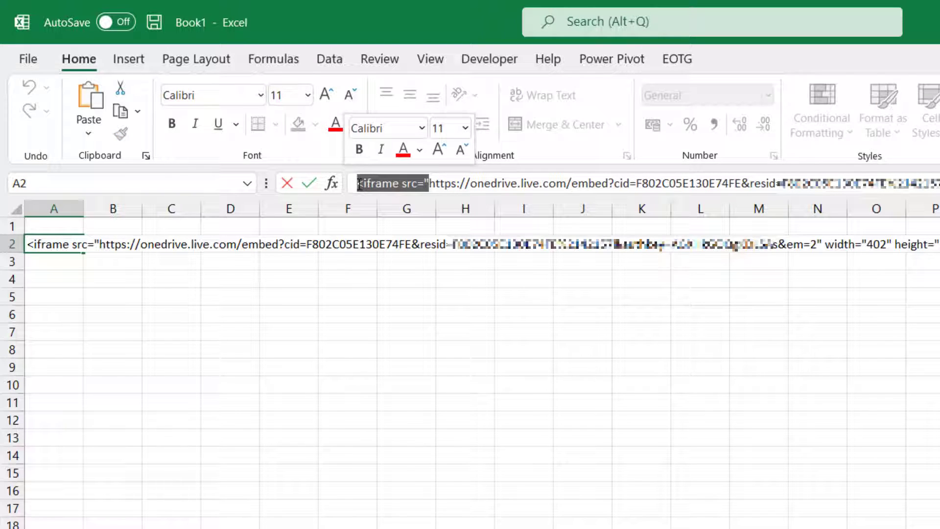
{"action": "key", "text": "Delete"}
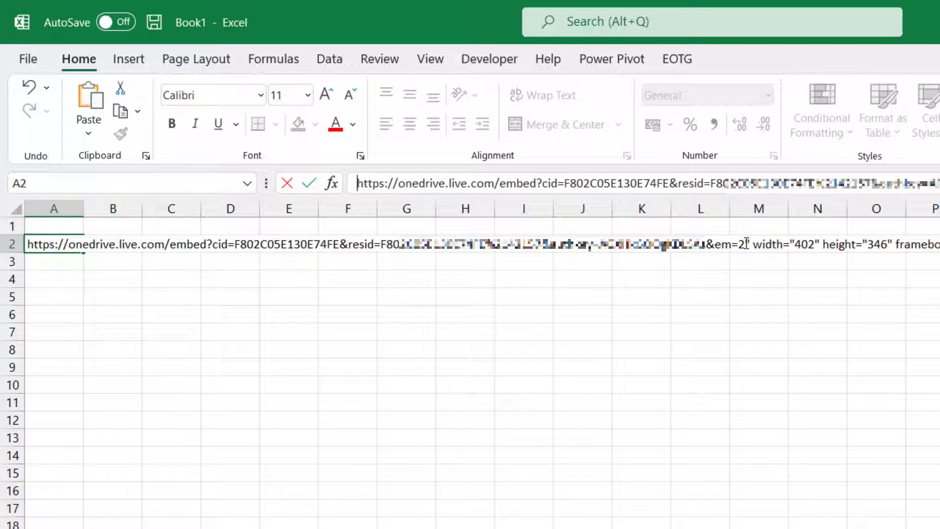
{"action": "left_click_drag", "start_coordinate": [745, 244], "coordinate": [939, 244]}
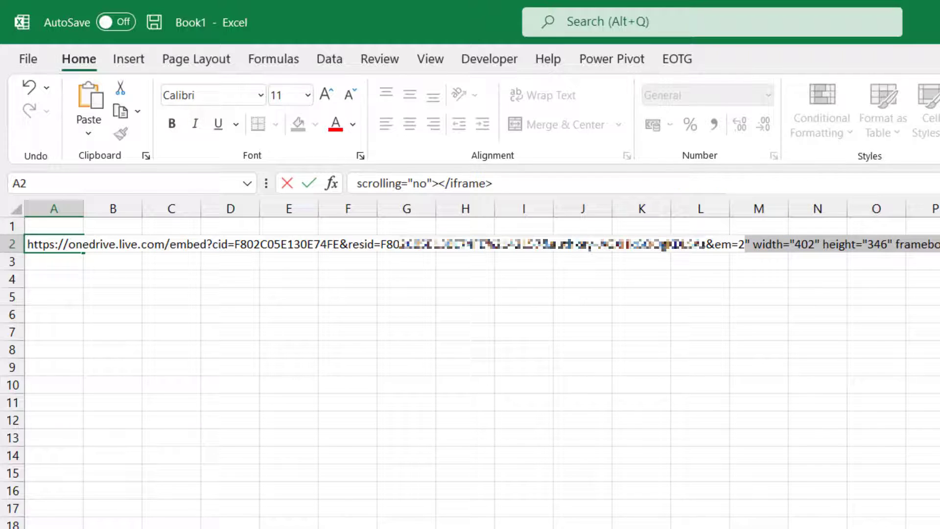
{"action": "key", "text": "Delete"}
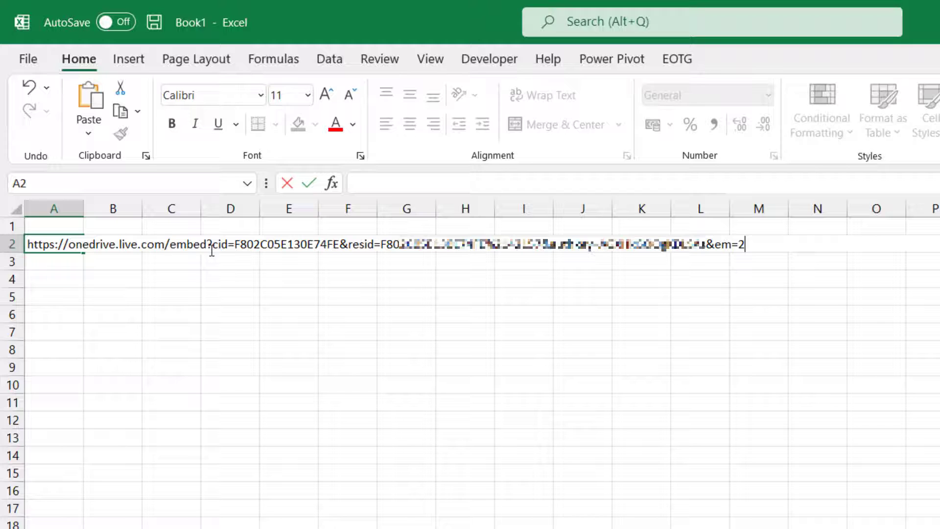
Change 'embed' to 'download' in the URL and delete the cid parameter.
{"action": "left_click_drag", "start_coordinate": [206, 244], "coordinate": [173, 244]}
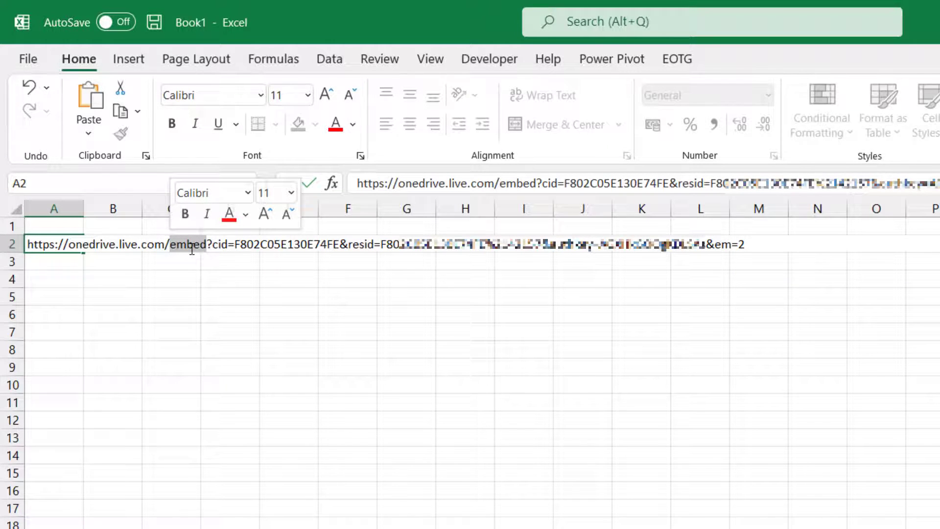
{"action": "type", "text": "download"}
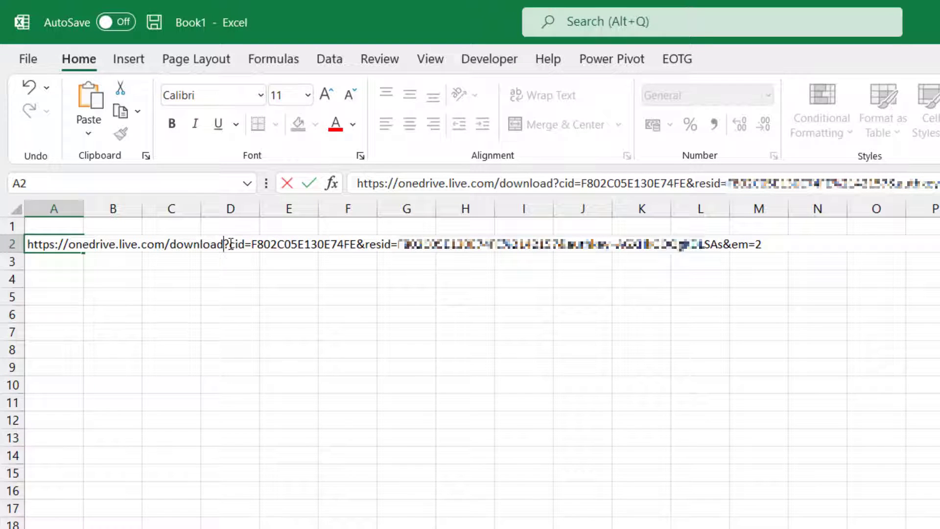
{"action": "left_click_drag", "start_coordinate": [230, 244], "coordinate": [366, 243]}
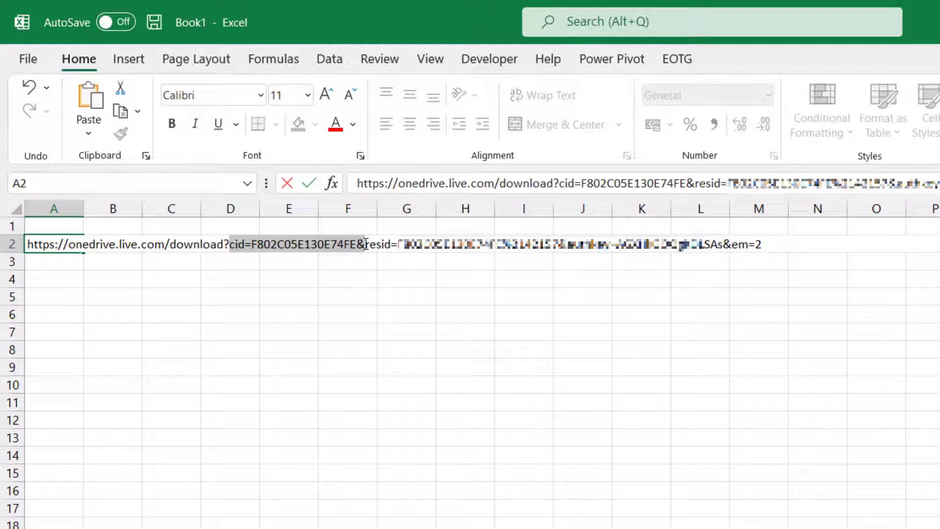
{"action": "key", "text": "Delete"}
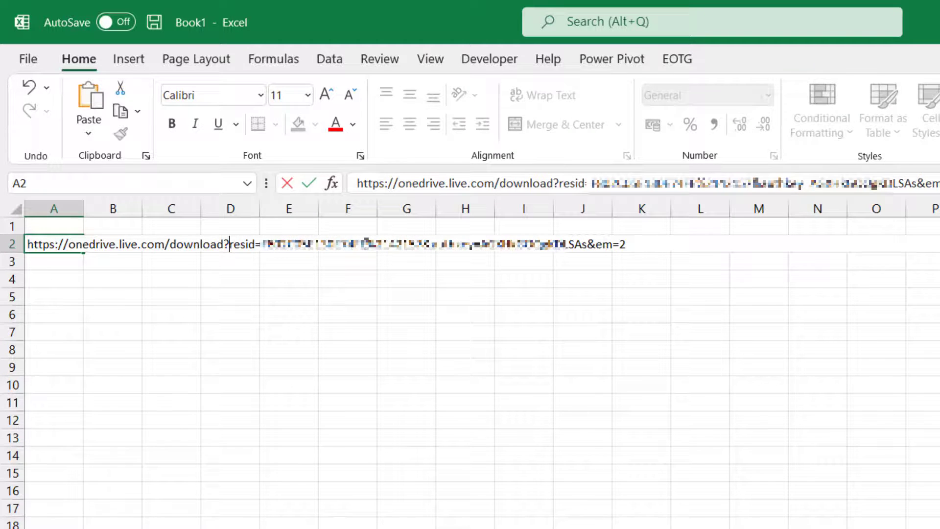
{"action": "key", "text": "Return"}
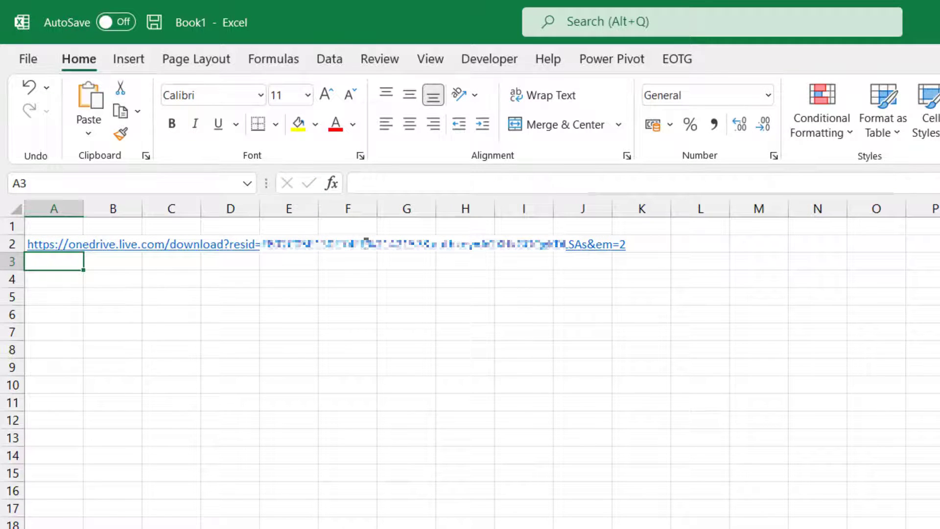
{"action": "key", "text": "Up"}
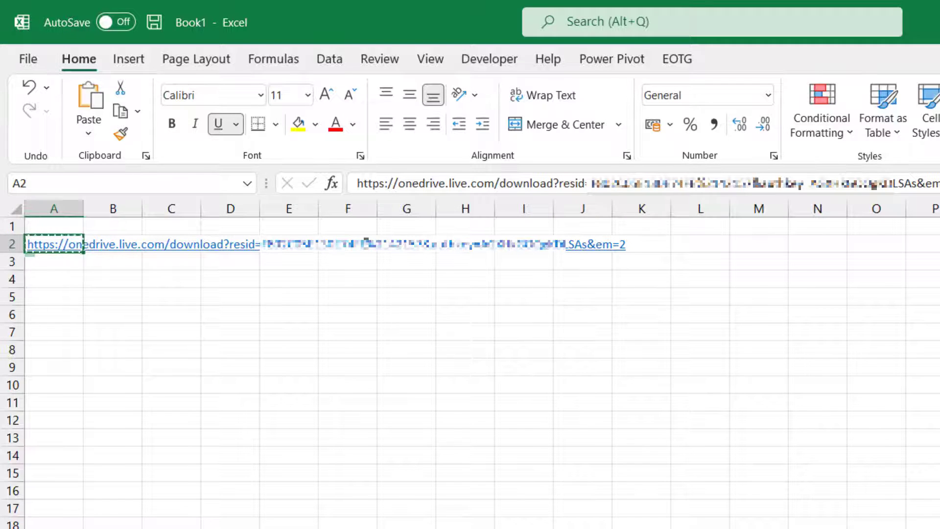
Create a Data > From Web query using the pasted OneDrive download link as the URL.
{"action": "left_click", "coordinate": [330, 60]}
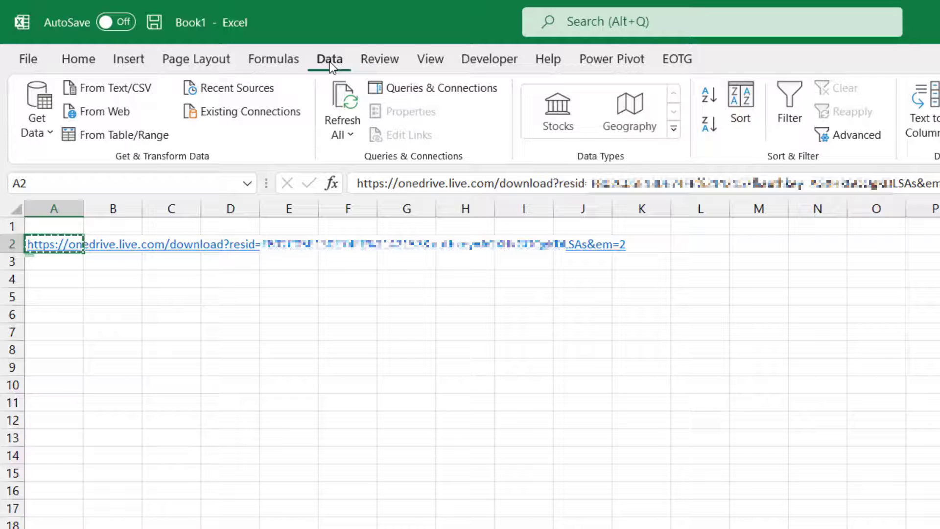
{"action": "left_click", "coordinate": [108, 110]}
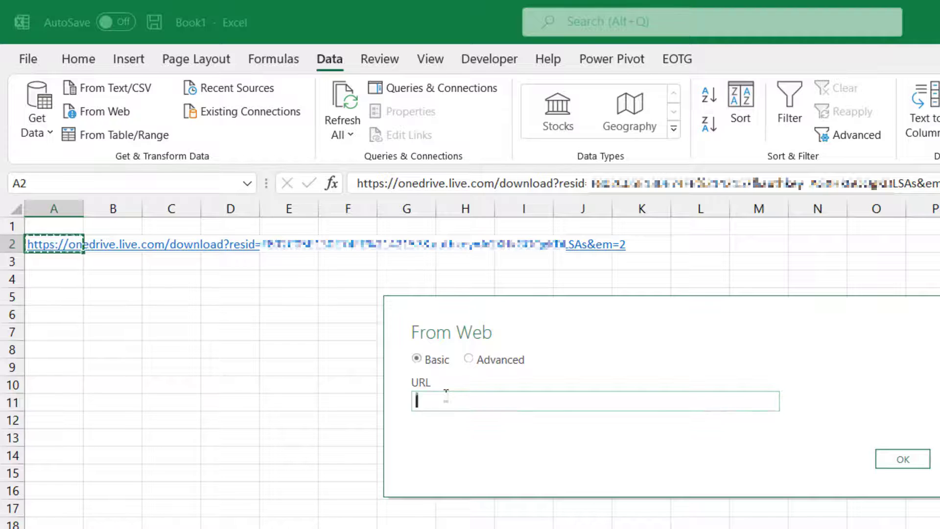
{"action": "key", "text": "ctrl+v"}
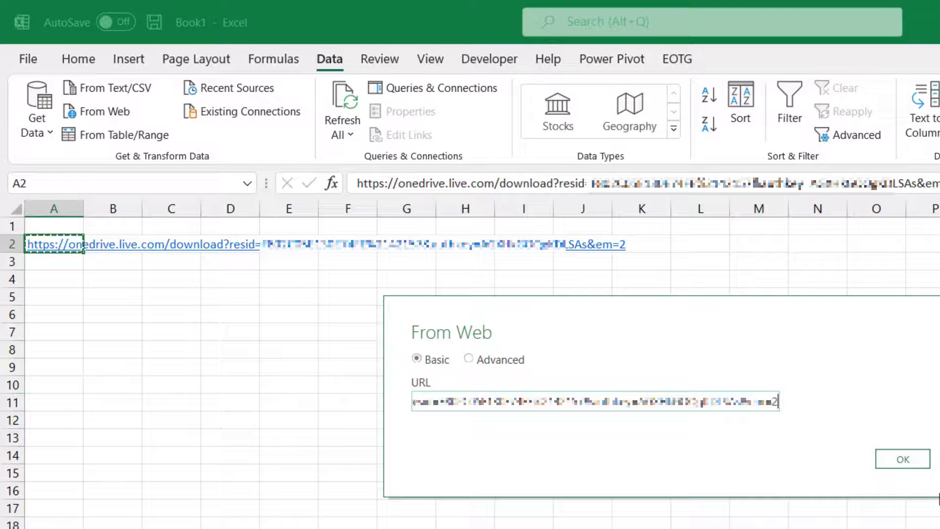
{"action": "left_click", "coordinate": [907, 461]}
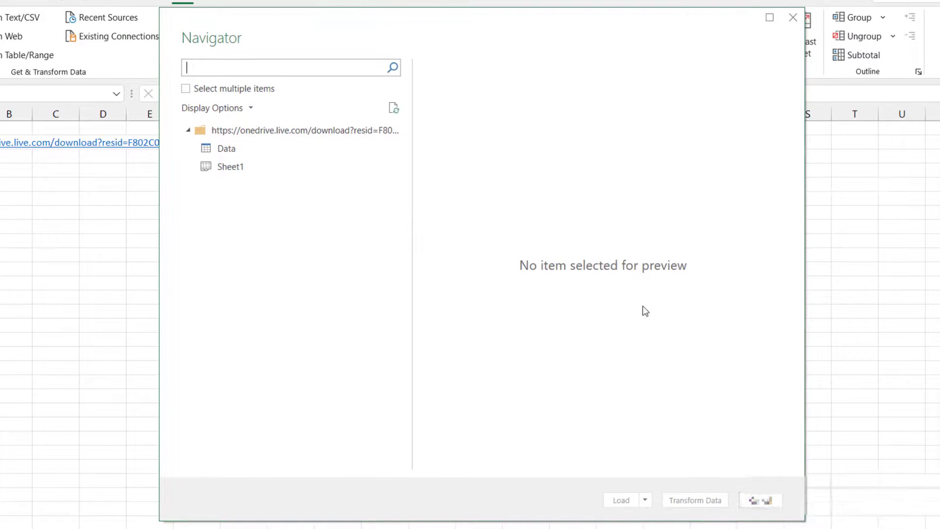
Edit the Data table in Power Query: First and Last as Text, Age as Whole Number.
{"action": "left_click", "coordinate": [222, 153]}
{"action": "left_click", "coordinate": [695, 501]}
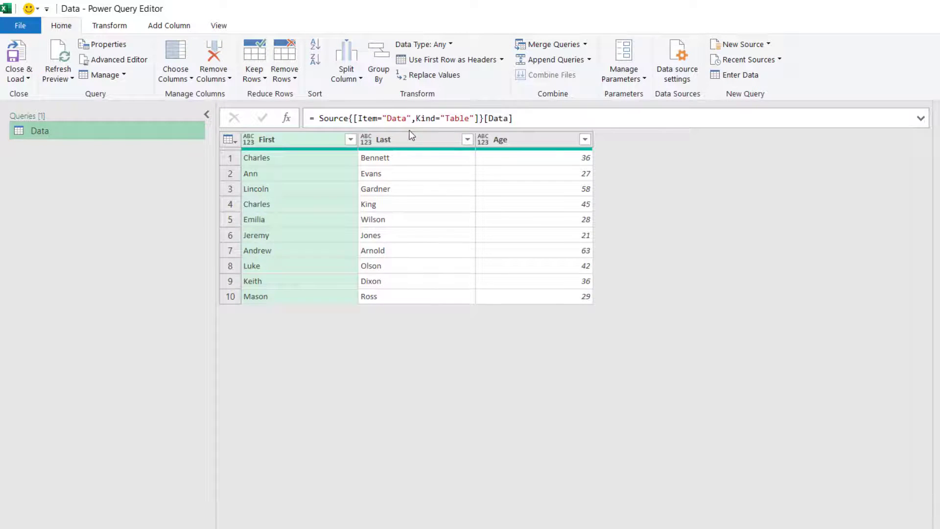
{"action": "left_click", "coordinate": [393, 141]}
{"action": "left_click", "coordinate": [365, 140]}
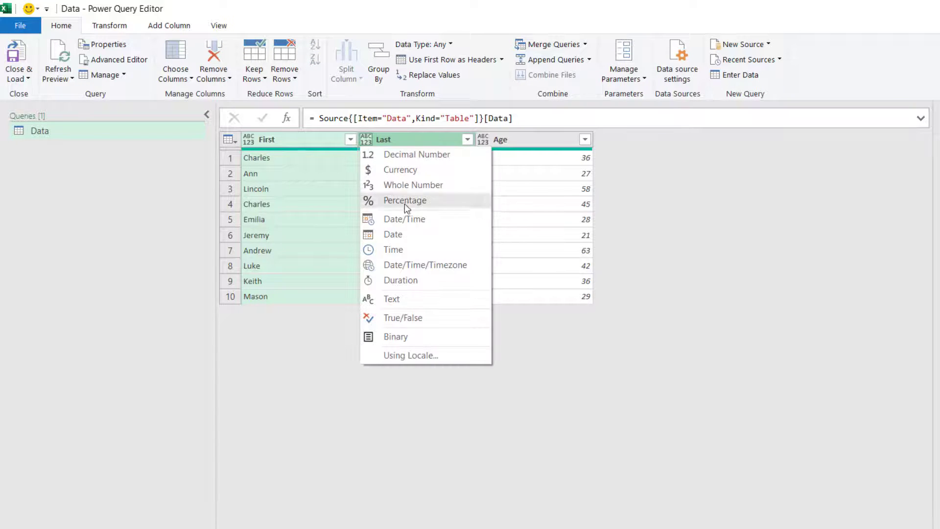
{"action": "left_click", "coordinate": [412, 298]}
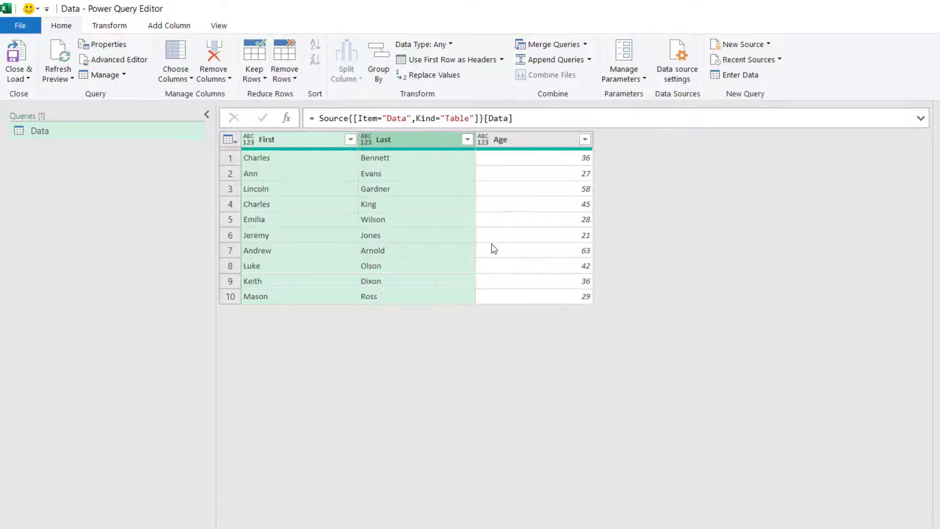
{"action": "left_click", "coordinate": [483, 139]}
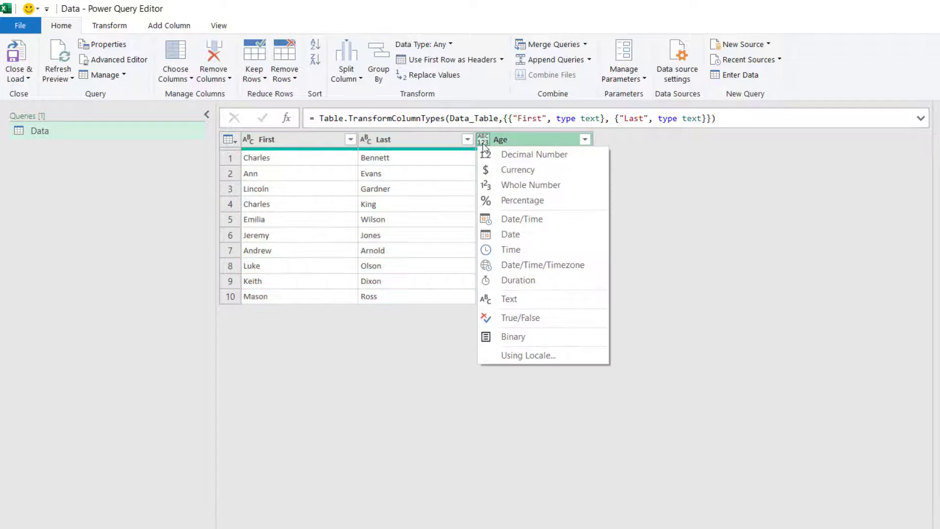
{"action": "left_click", "coordinate": [534, 188]}
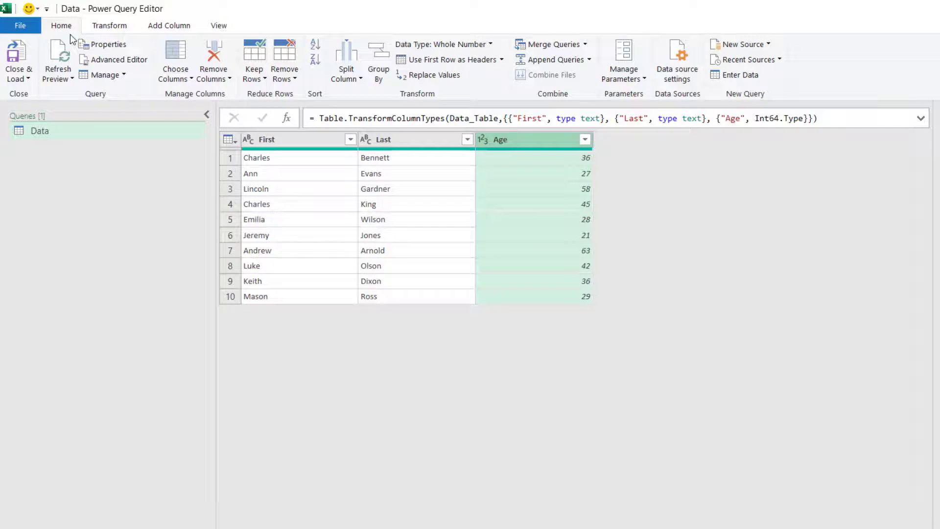
Close & Load the query as a Table on the existing worksheet at cell A4.
{"action": "left_click", "coordinate": [28, 78]}
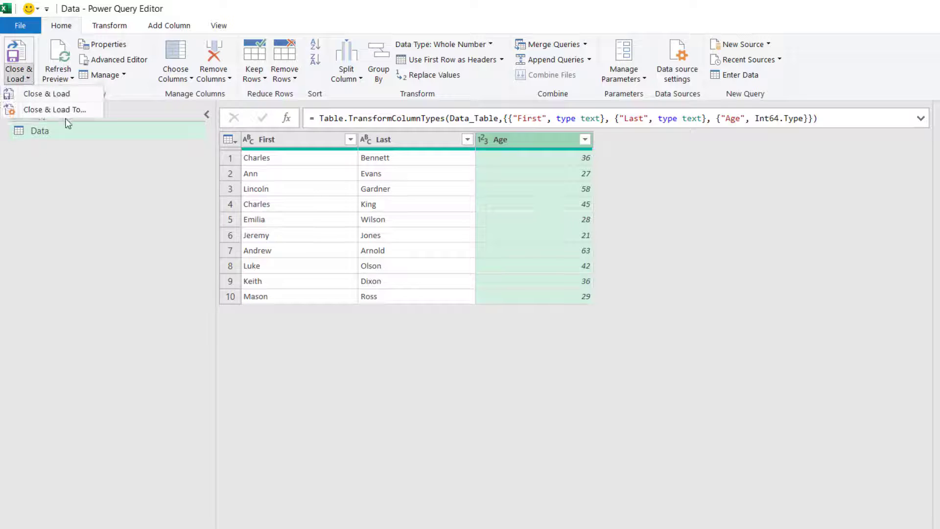
{"action": "left_click", "coordinate": [49, 109]}
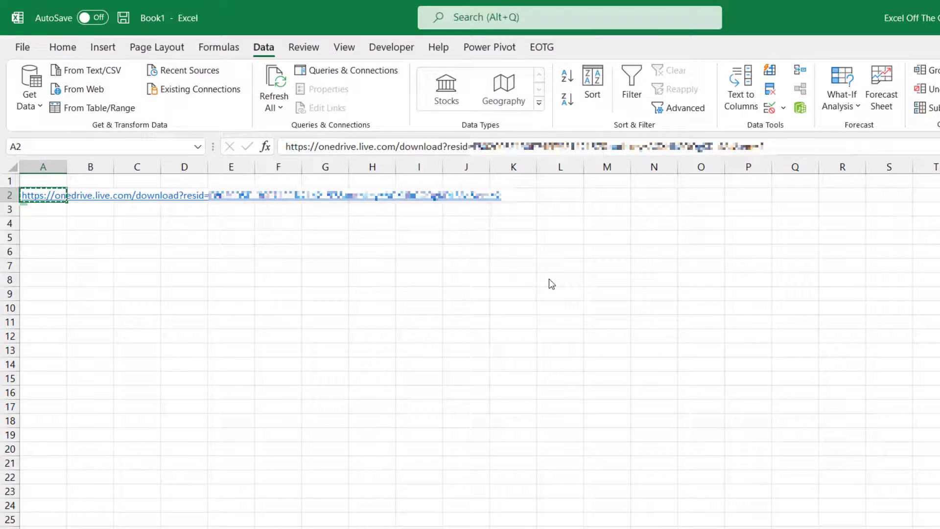
{"action": "left_click", "coordinate": [661, 235]}
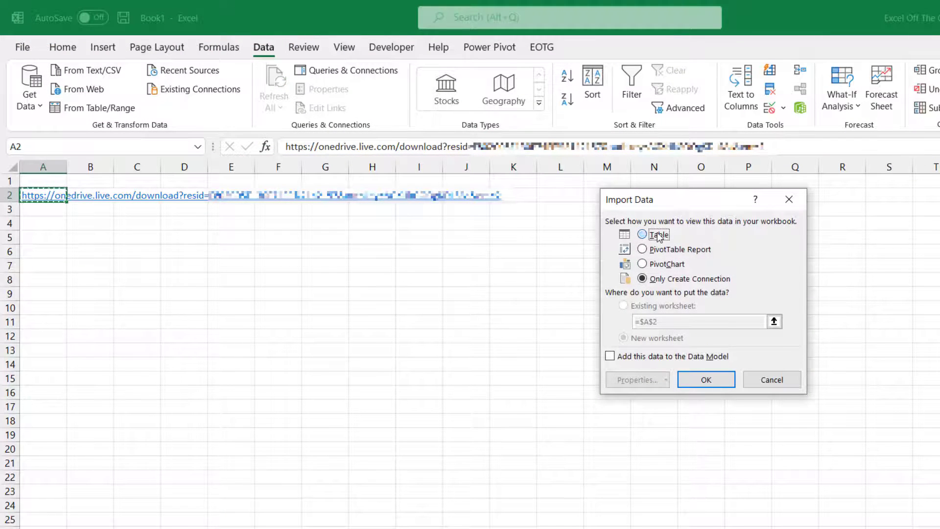
{"action": "left_click", "coordinate": [632, 305]}
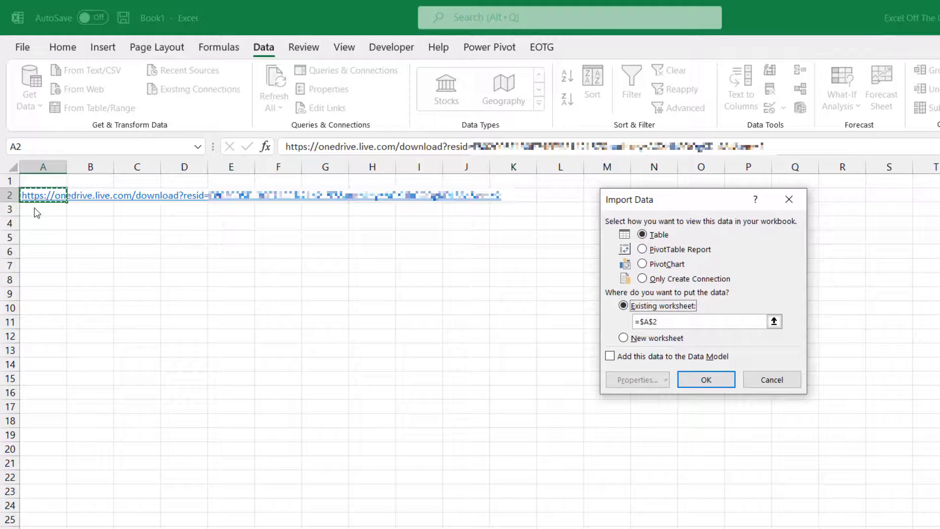
{"action": "left_click", "coordinate": [41, 224]}
{"action": "left_click", "coordinate": [706, 380]}
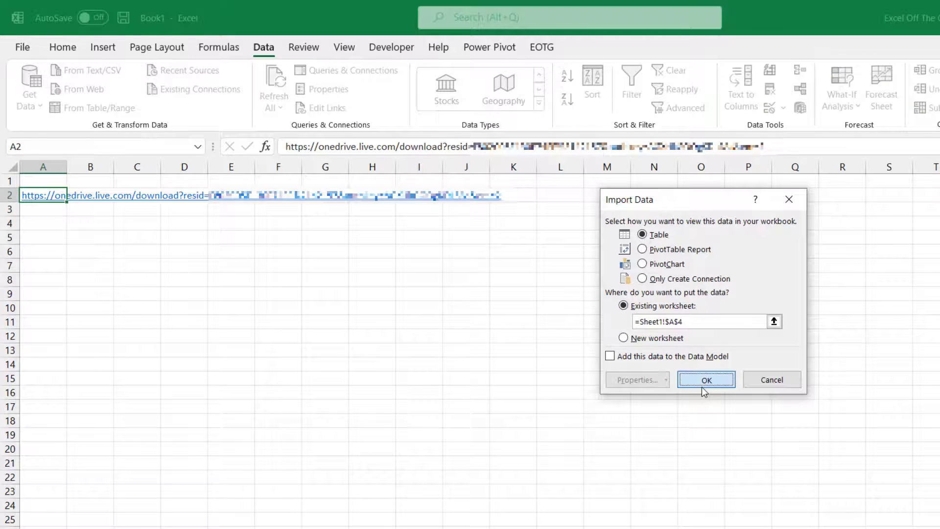
{"action": "left_click", "coordinate": [425, 342]}
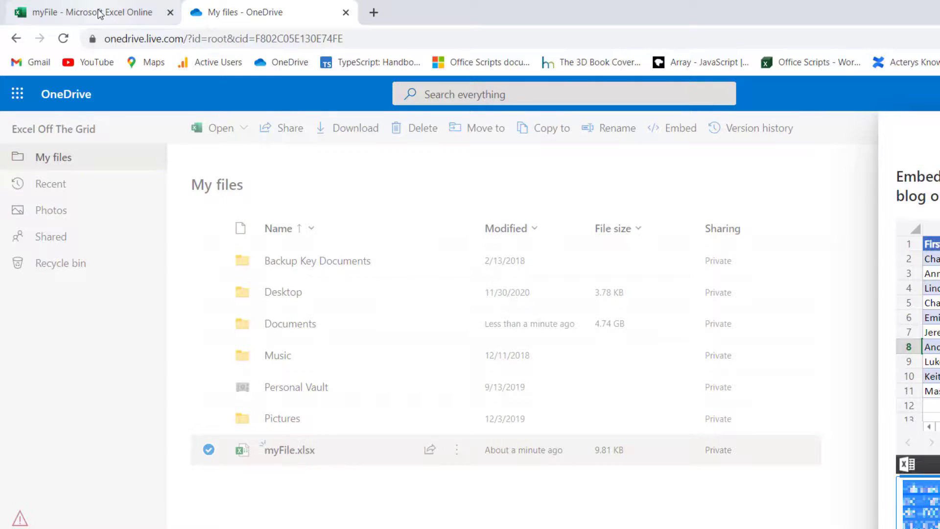
In the Excel Online myFile table, enter a new first name, last name and age 32 in row 12.
{"action": "left_click", "coordinate": [100, 14]}
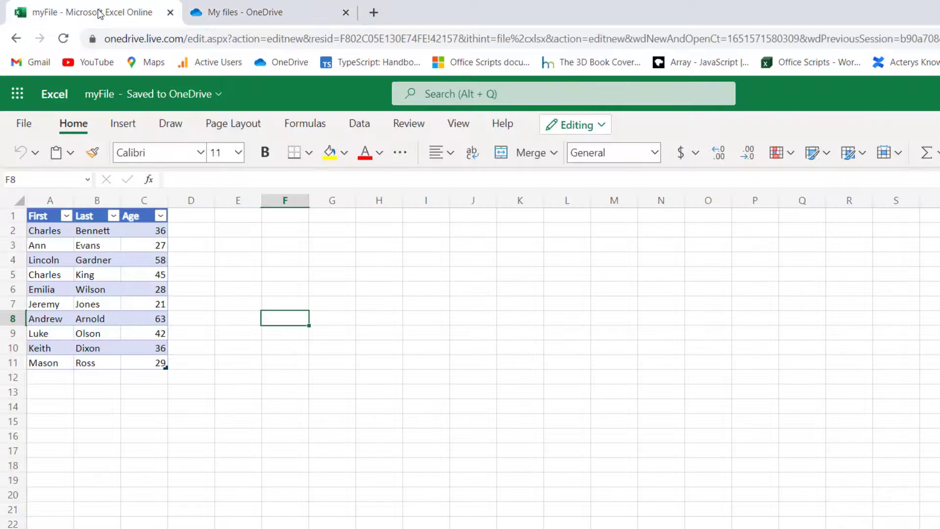
{"action": "left_click", "coordinate": [44, 377]}
{"action": "type", "text": "Mark"}
{"action": "key", "text": "Tab"}
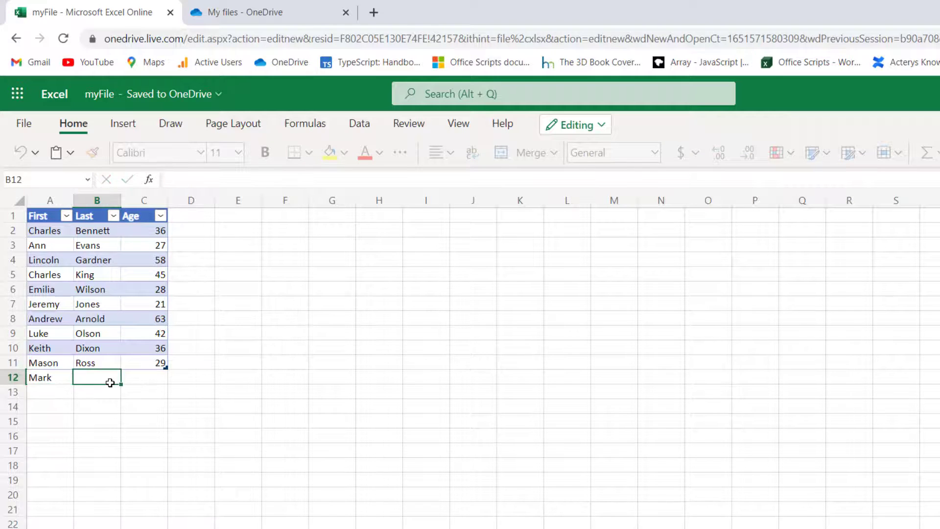
{"action": "type", "text": "Jackson"}
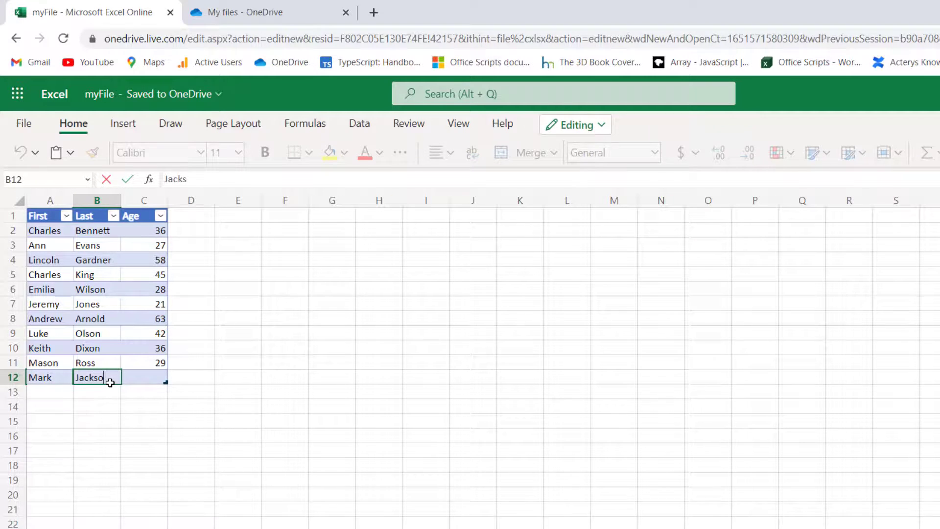
{"action": "key", "text": "Tab"}
{"action": "type", "text": "32"}
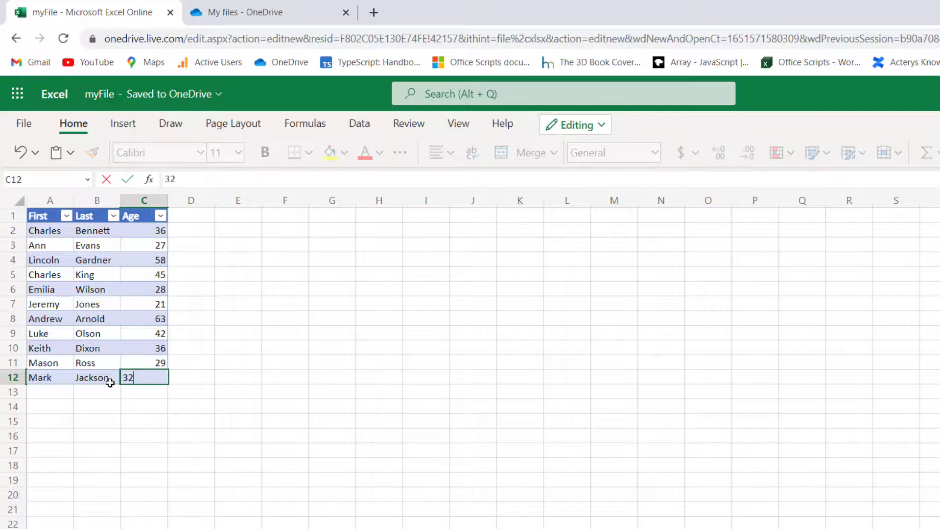
{"action": "key", "text": "Return"}
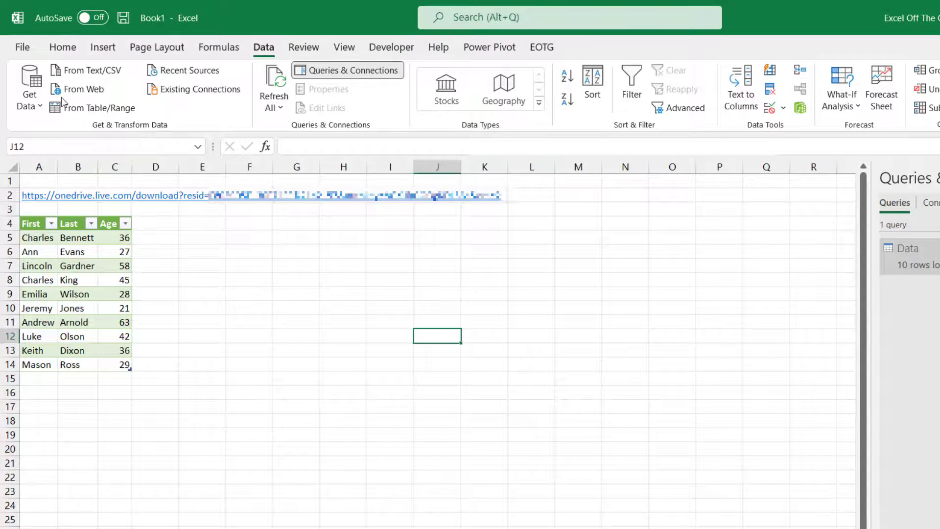
Select a cell in the loaded table and run Data > Refresh All.
{"action": "left_click", "coordinate": [79, 294]}
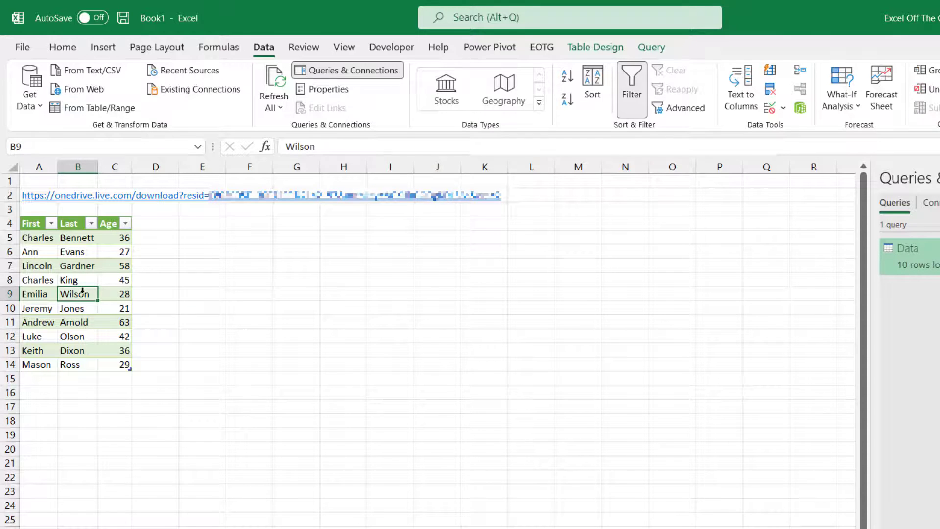
{"action": "left_click", "coordinate": [279, 82]}
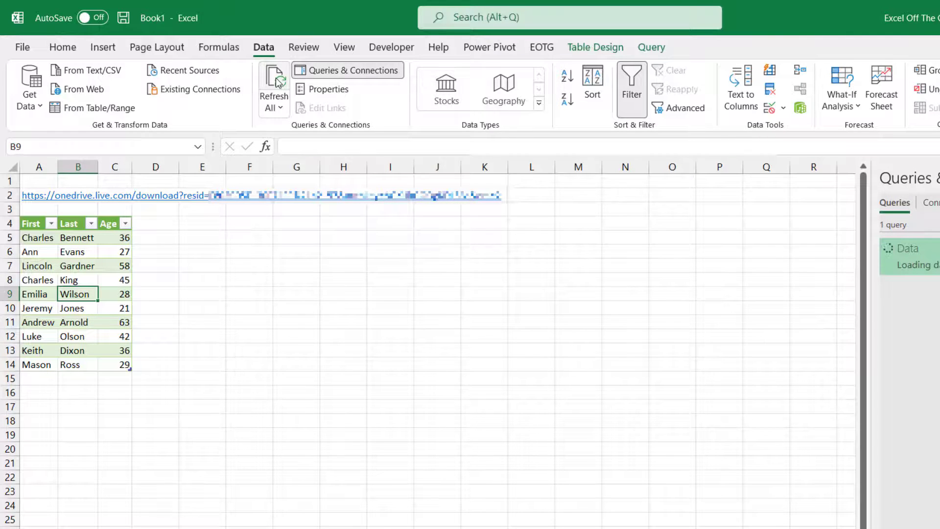
{"action": "left_click", "coordinate": [278, 83]}
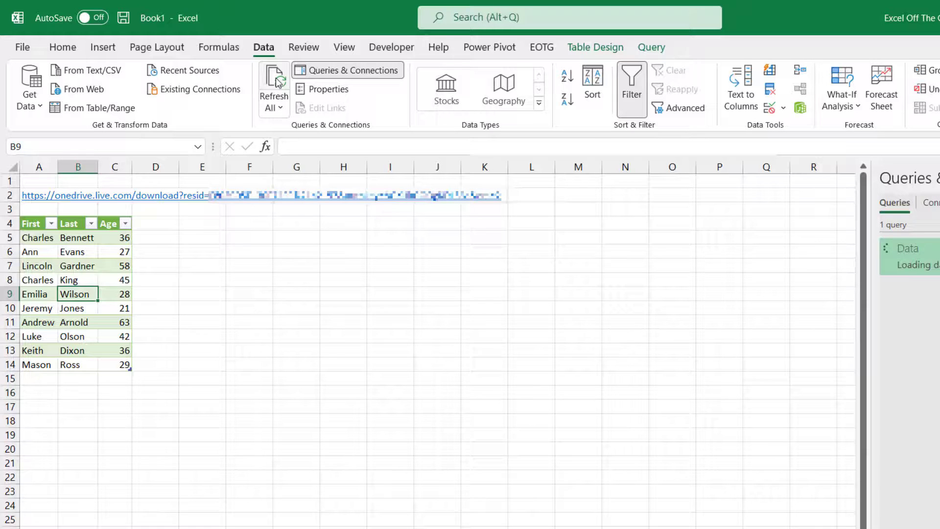